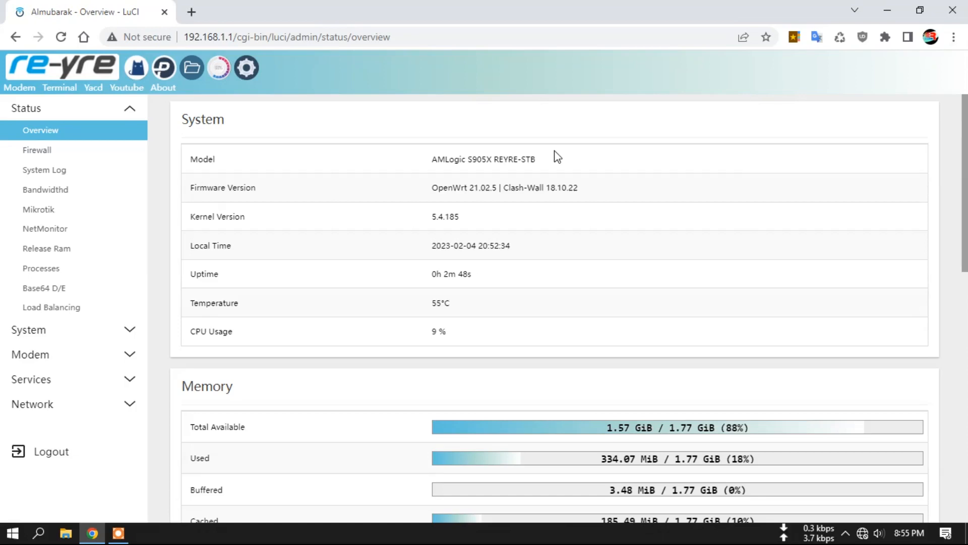
# Delete the TETHERING, WAN1 and WAN2 network interfaces, then save and apply the changes
pyautogui.click(247, 73)
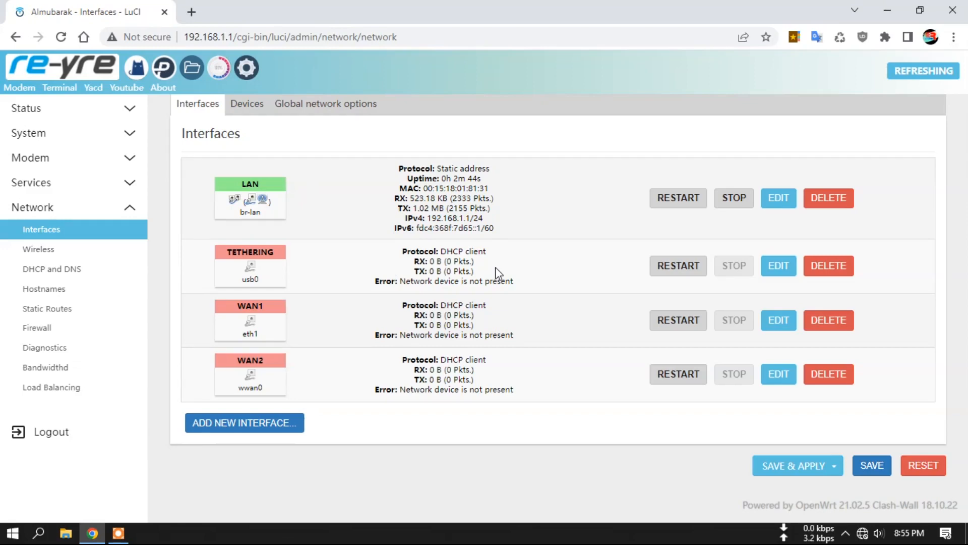
pyautogui.click(834, 265)
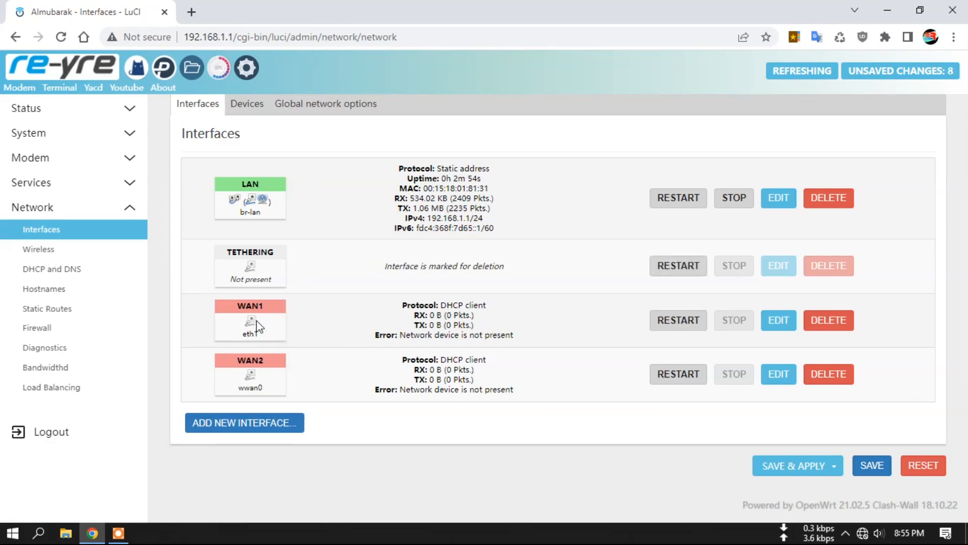
pyautogui.click(826, 319)
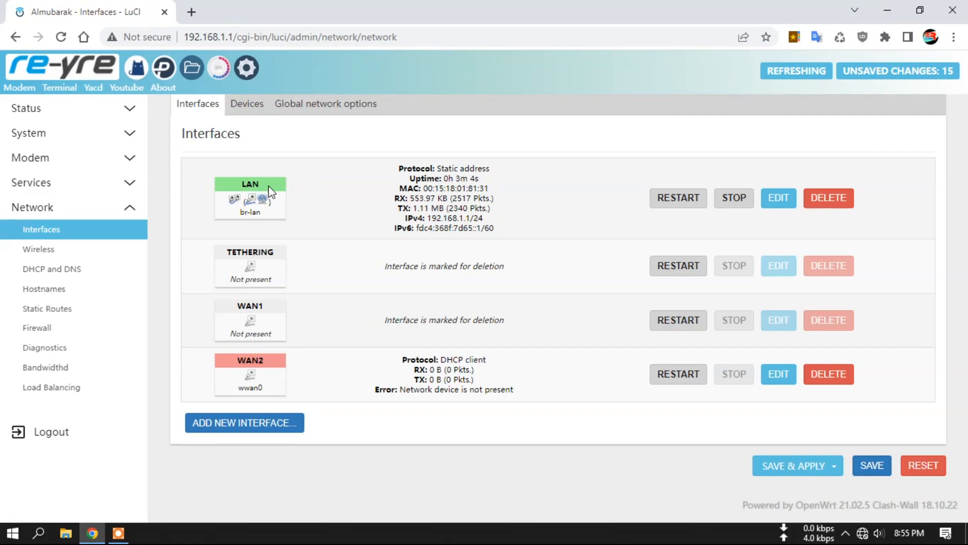
pyautogui.click(826, 376)
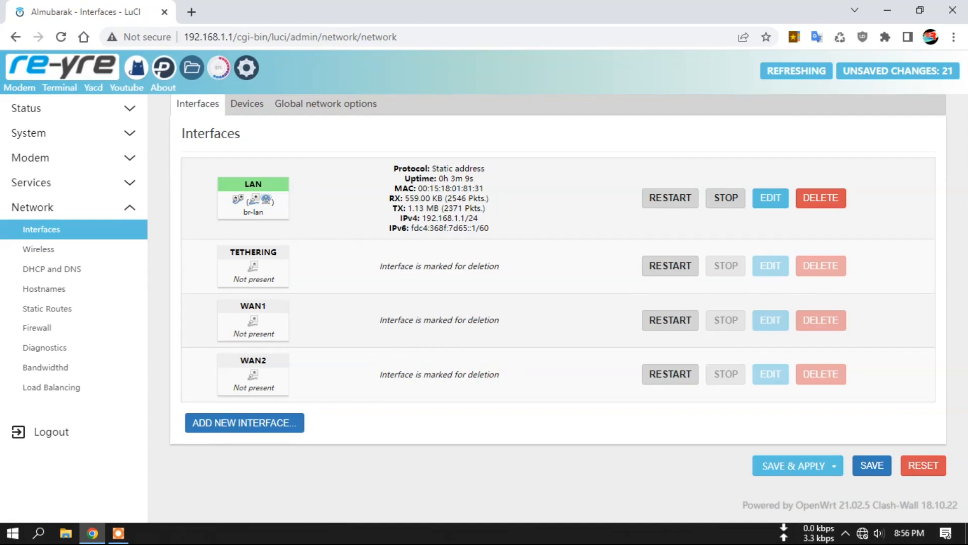
pyautogui.click(795, 466)
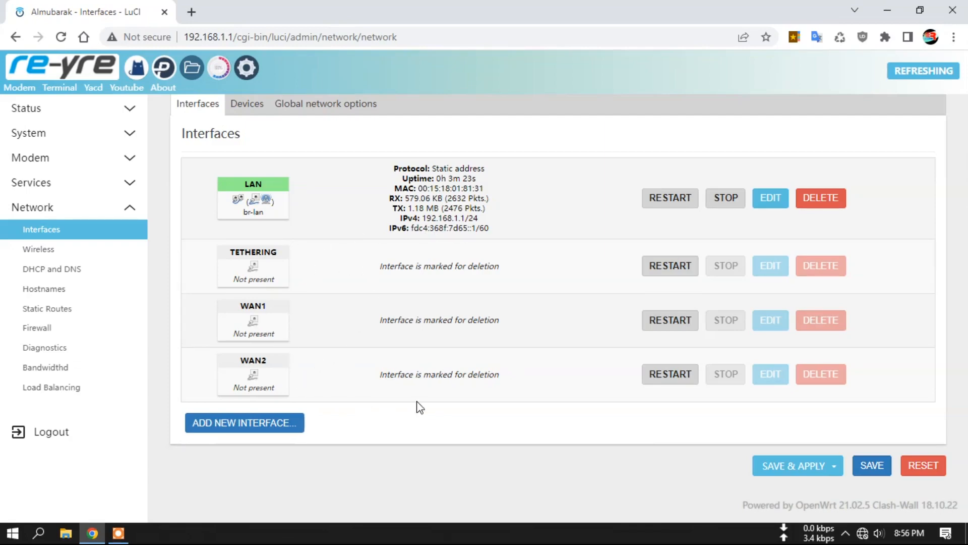
# Reload the network interfaces and check the list of available network devices
pyautogui.click(252, 79)
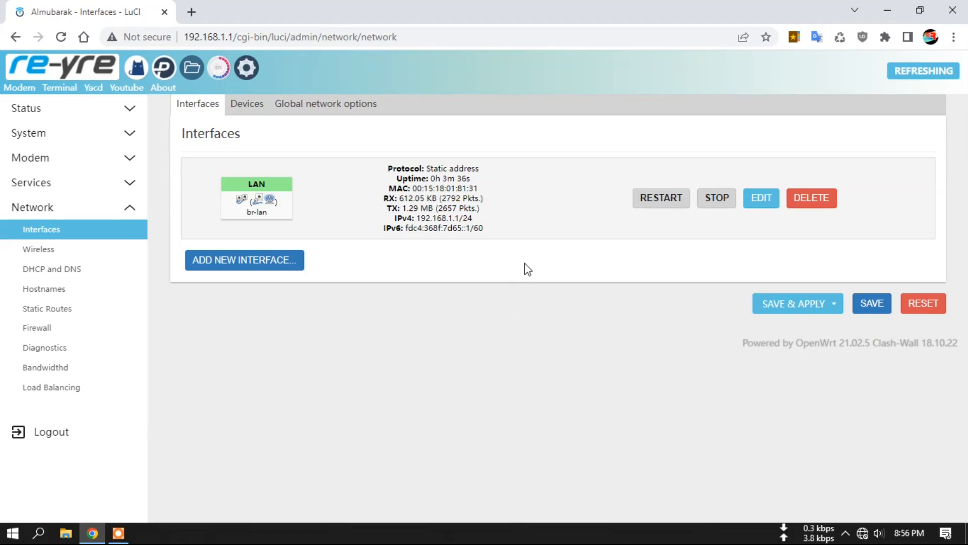
pyautogui.click(255, 109)
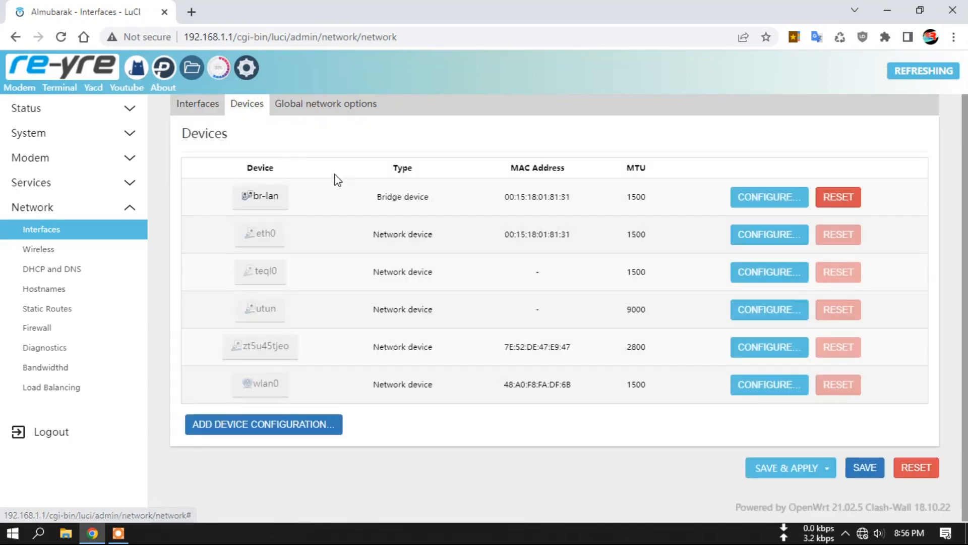
pyautogui.click(203, 105)
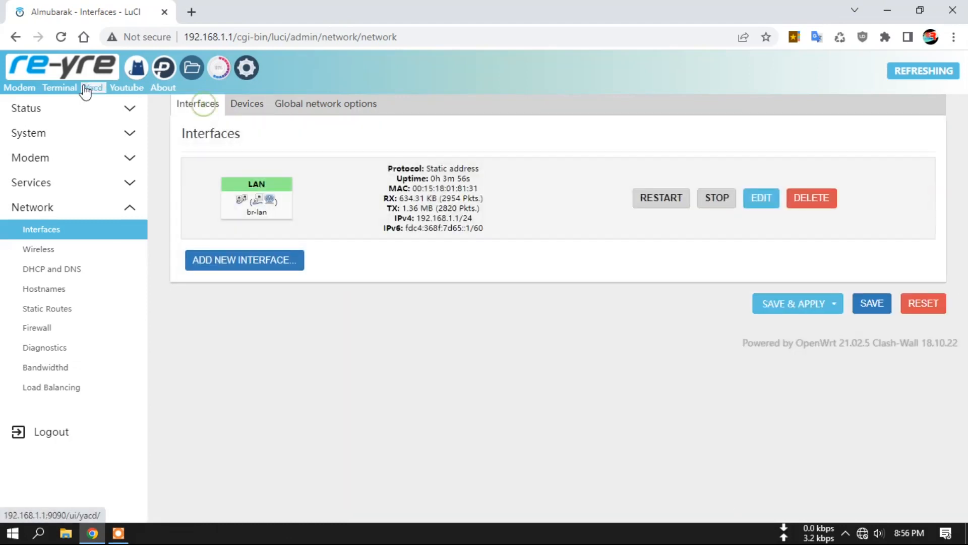
# Run lsusb in the router's terminal and highlight the name of the TP-LINK USB LAN adapter
pyautogui.click(65, 90)
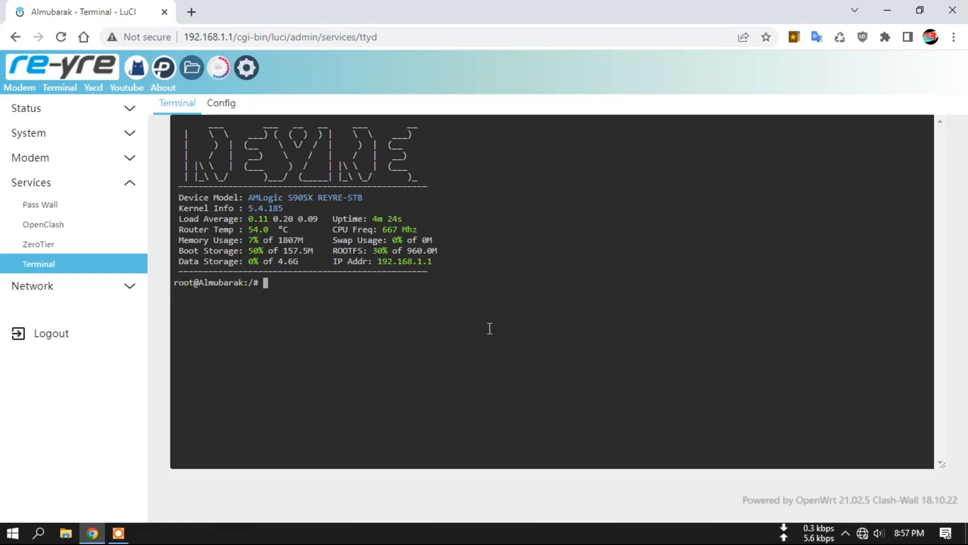
pyautogui.write('lsusb')
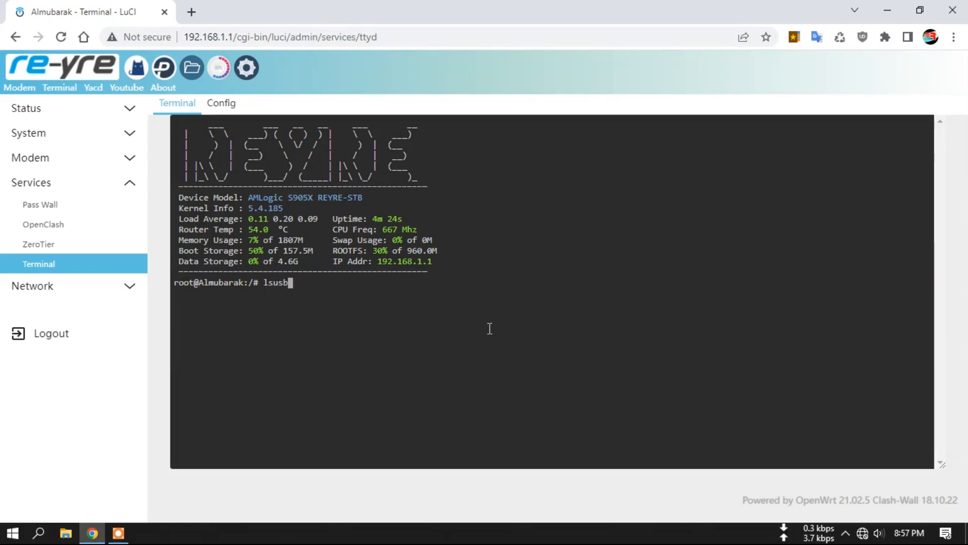
pyautogui.press('Return')
pyautogui.moveTo(337, 293); pyautogui.dragTo(454, 292)
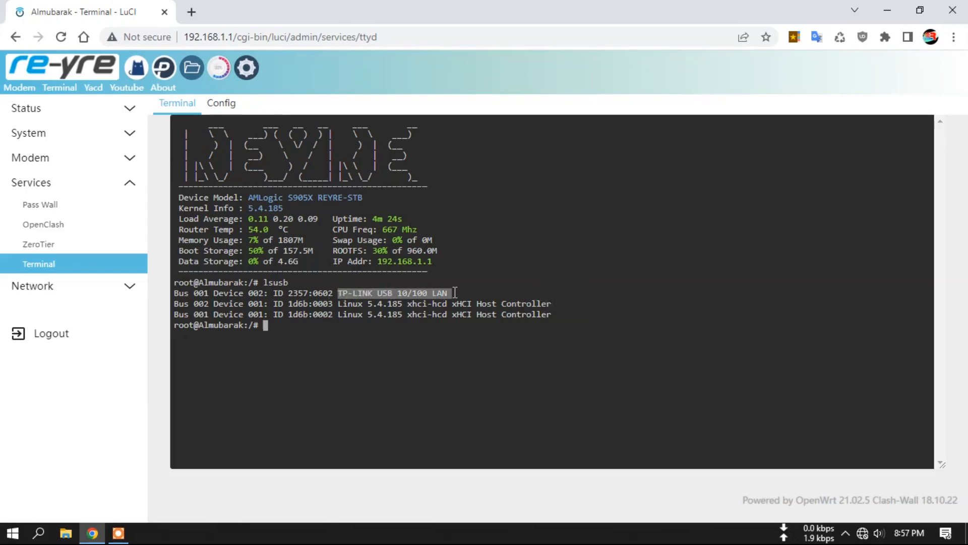
# Add eth1 to the bridge ports of the br-lan device, then save and apply the configuration
pyautogui.click(247, 68)
pyautogui.click(537, 111)
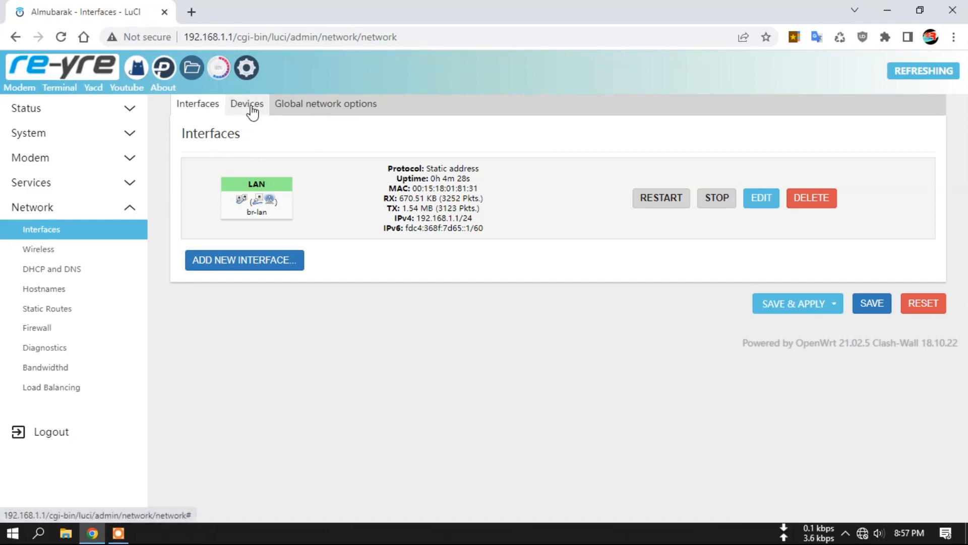
pyautogui.click(251, 107)
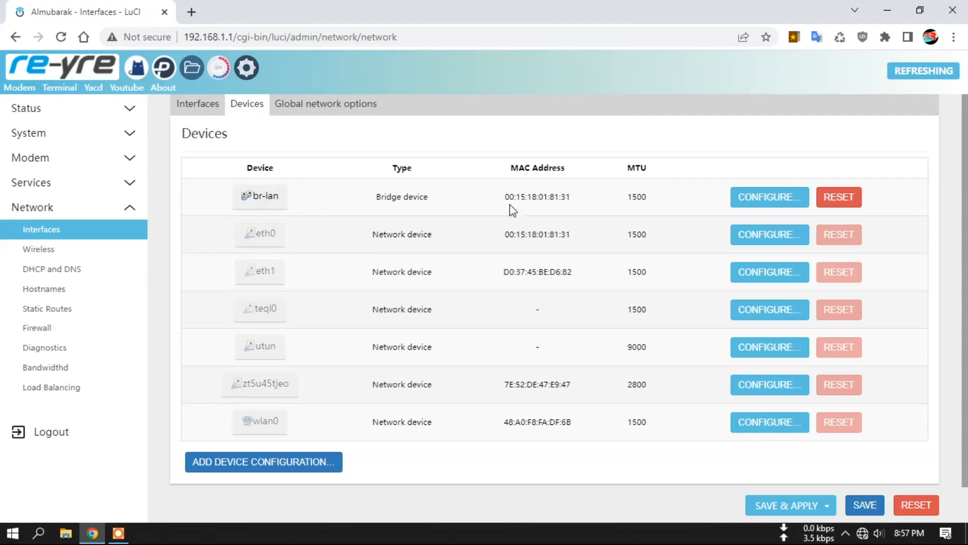
pyautogui.click(775, 201)
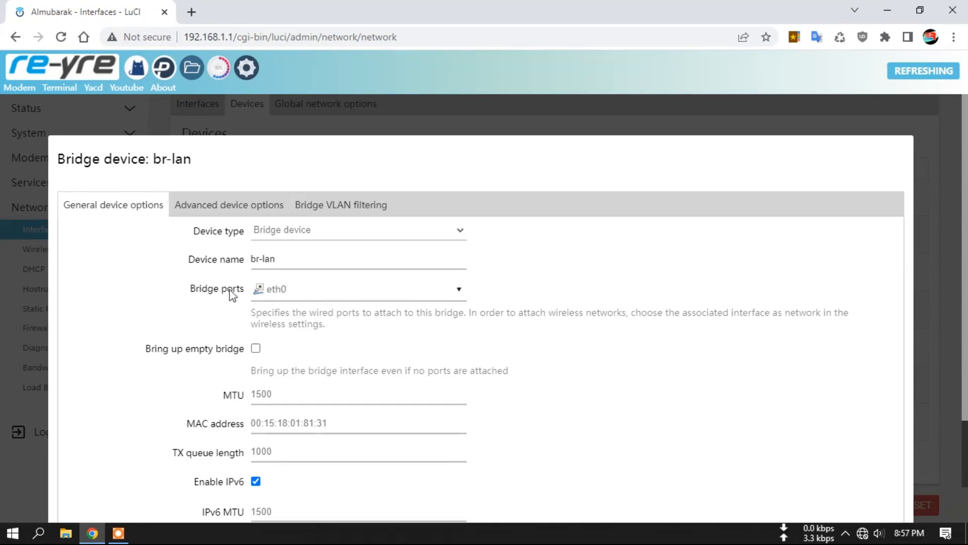
pyautogui.click(331, 297)
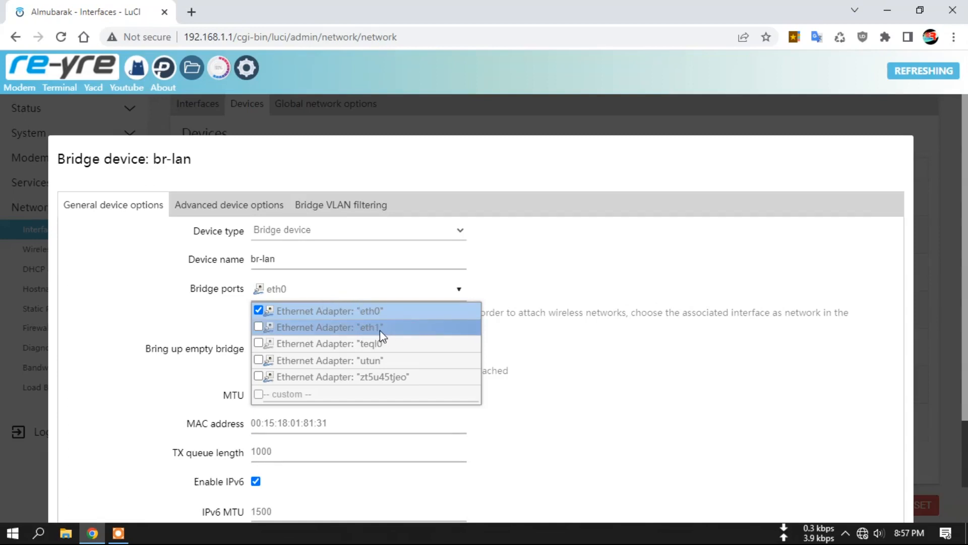
pyautogui.click(258, 326)
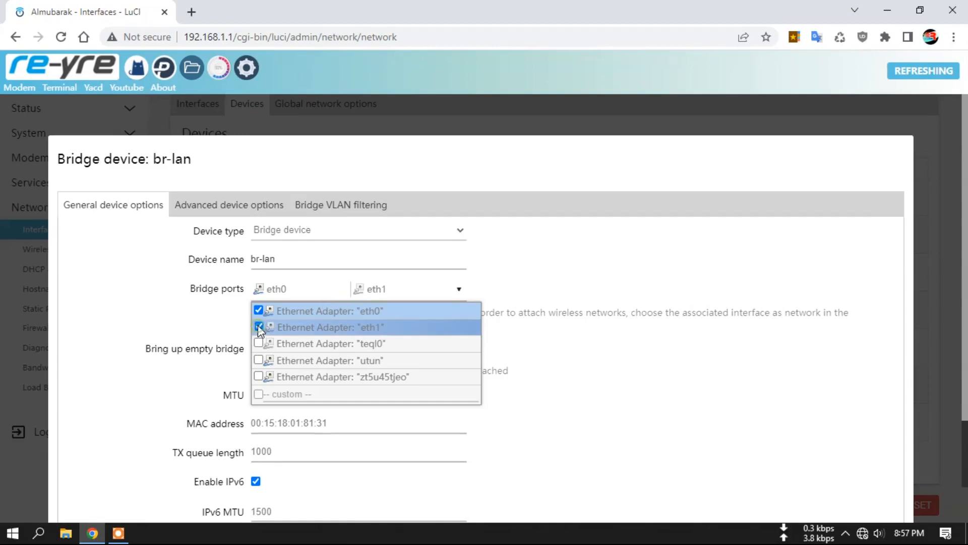
pyautogui.click(626, 345)
pyautogui.scroll(-3, 767, 373)
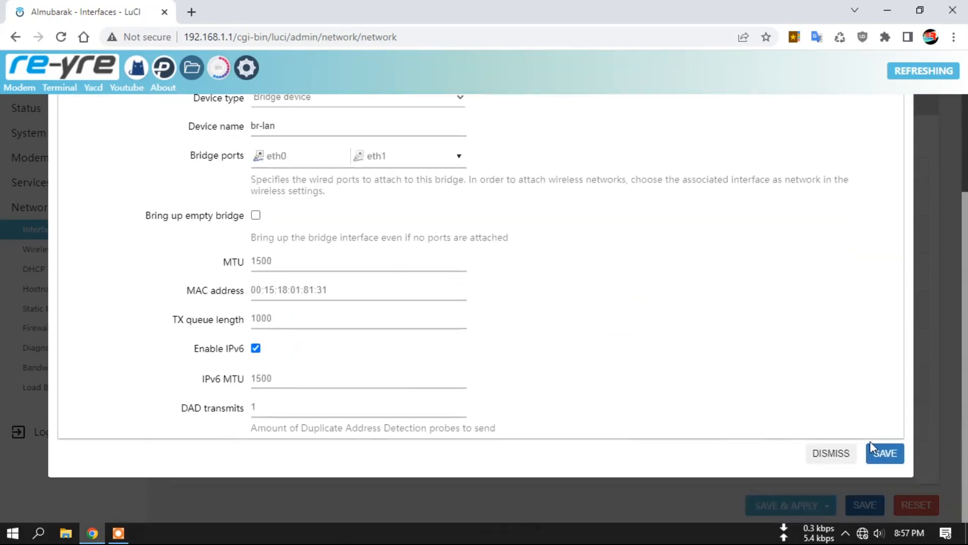
pyautogui.click(887, 454)
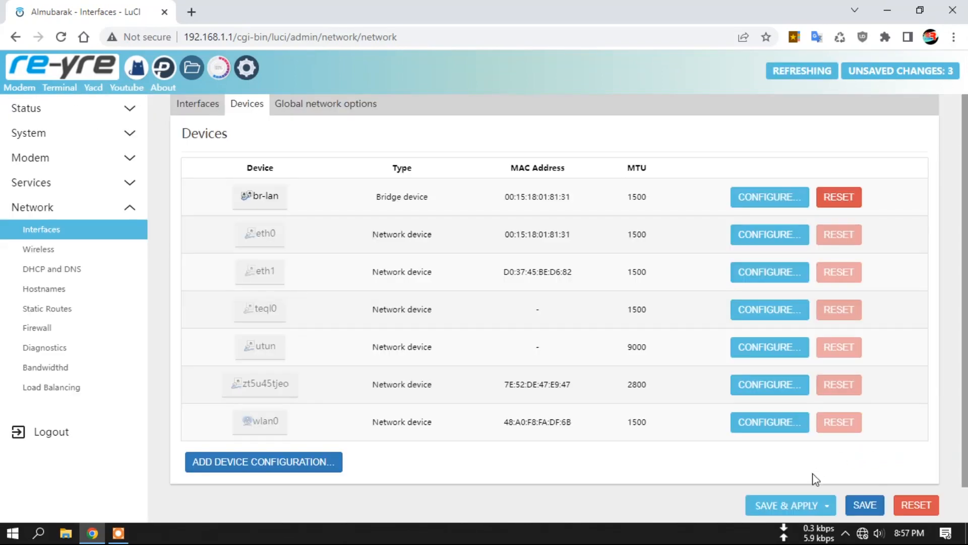
pyautogui.click(771, 505)
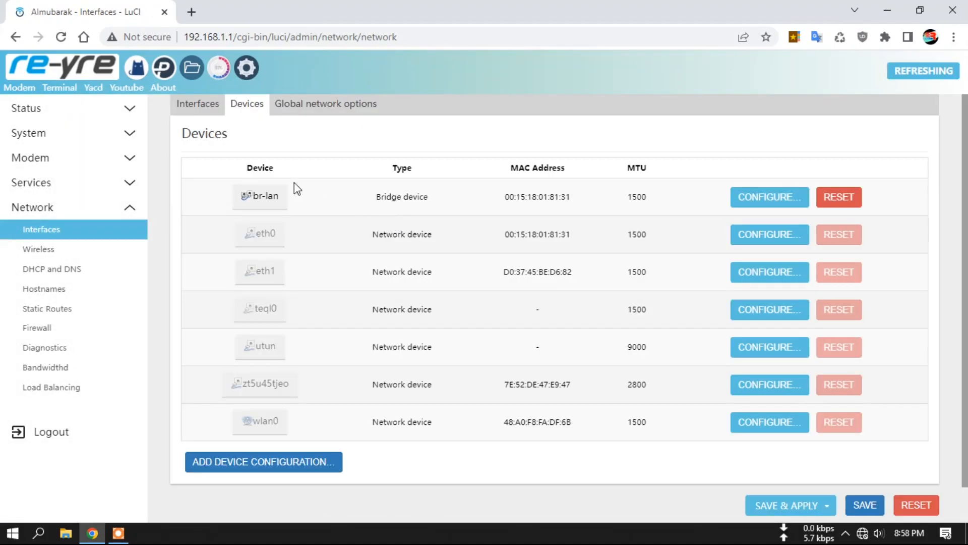
# Check the LAN interface's status and the computer's available network connections
pyautogui.click(204, 109)
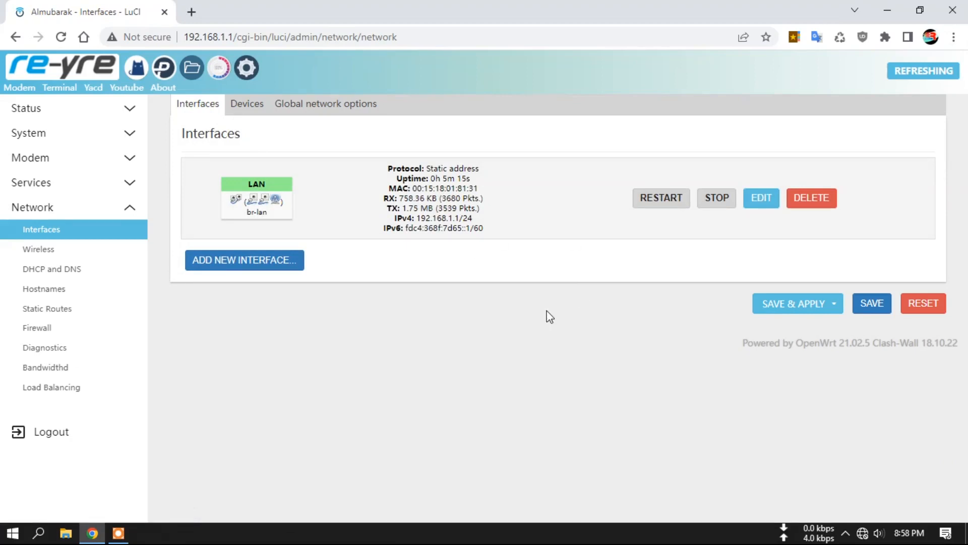
pyautogui.click(864, 536)
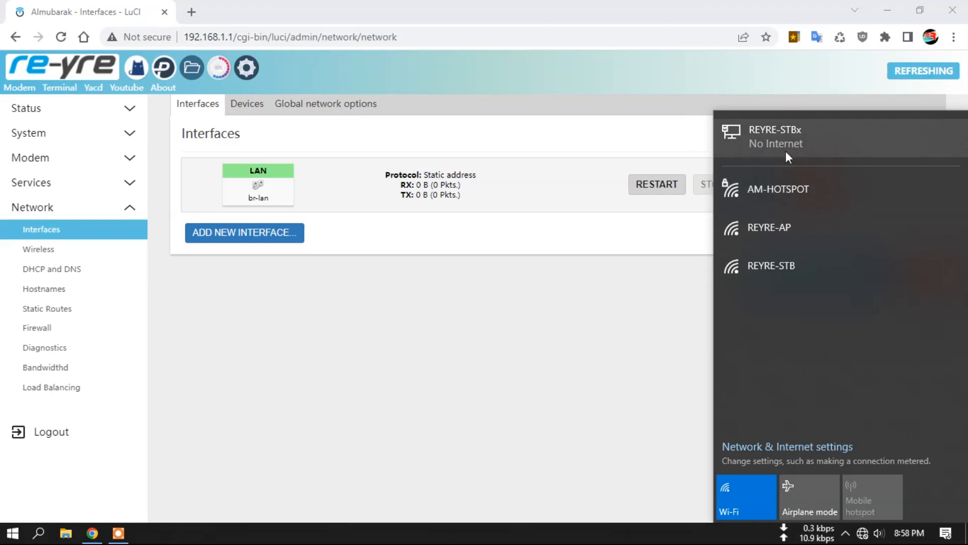
pyautogui.click(579, 277)
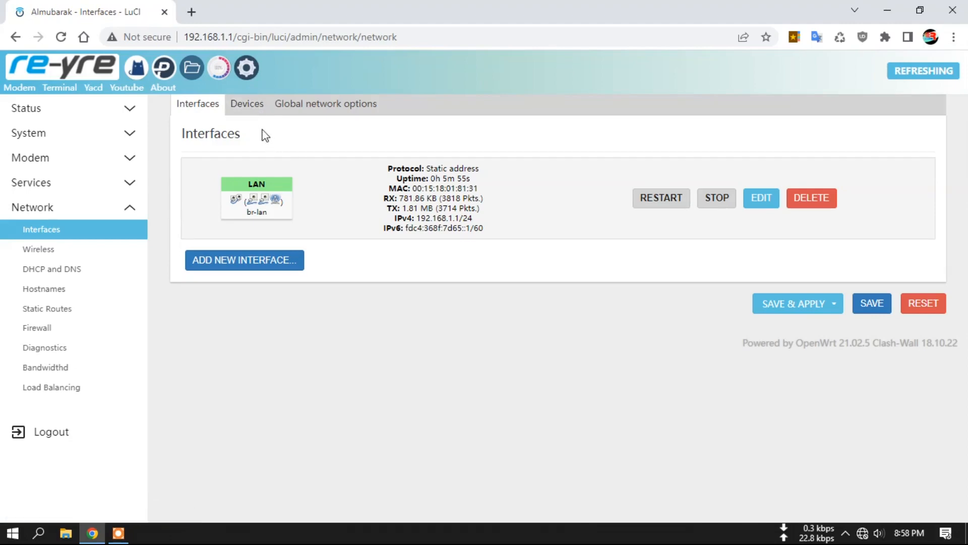
# Review the general device options of the br-lan bridge and dismiss its configuration
pyautogui.click(259, 111)
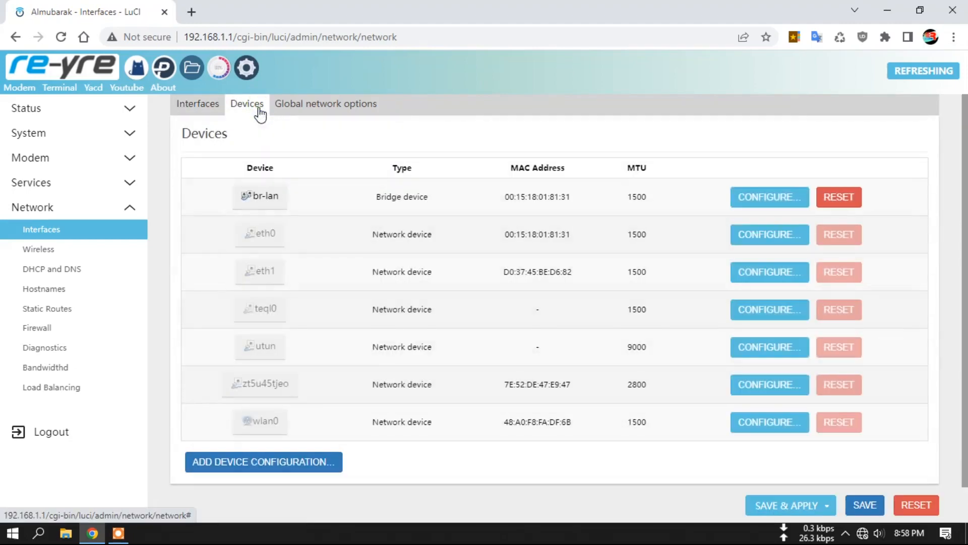
pyautogui.click(764, 202)
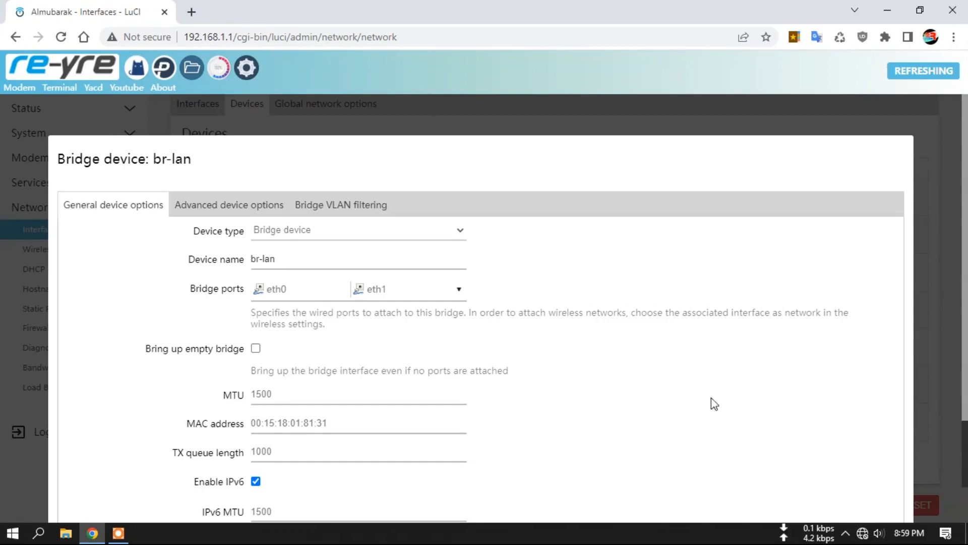
pyautogui.scroll(-3, 713, 368)
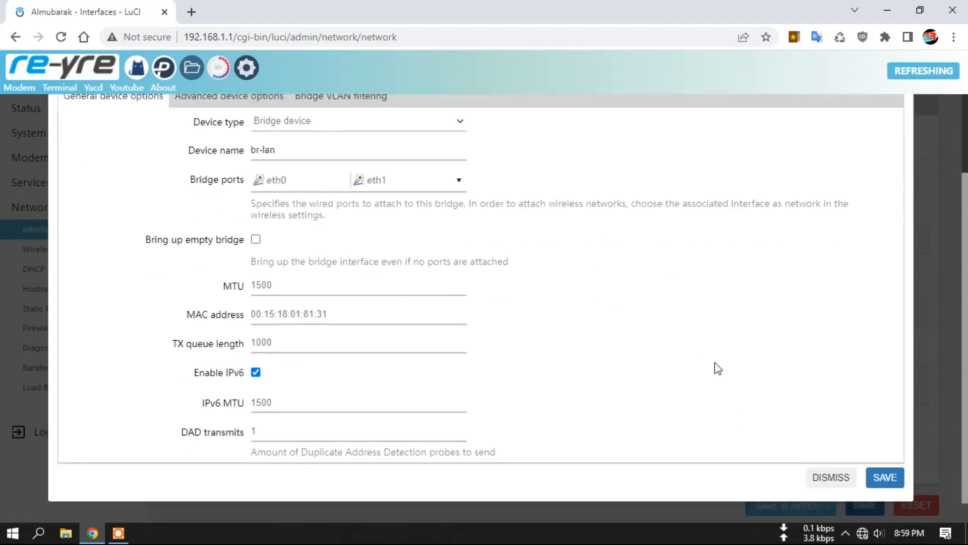
pyautogui.click(827, 454)
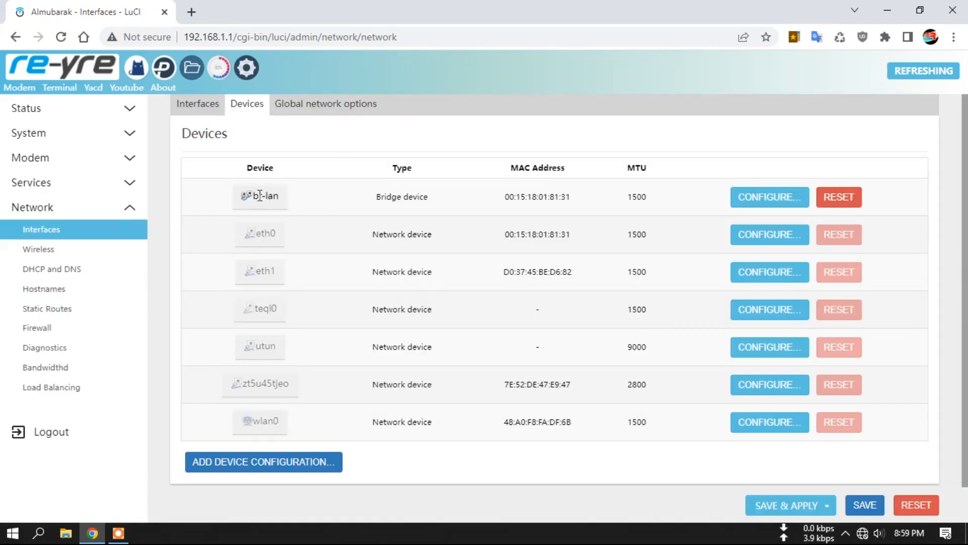
# Remove eth0 from br-lan's bridge ports, leaving only eth1 selected, then save and apply the configuration
pyautogui.click(767, 205)
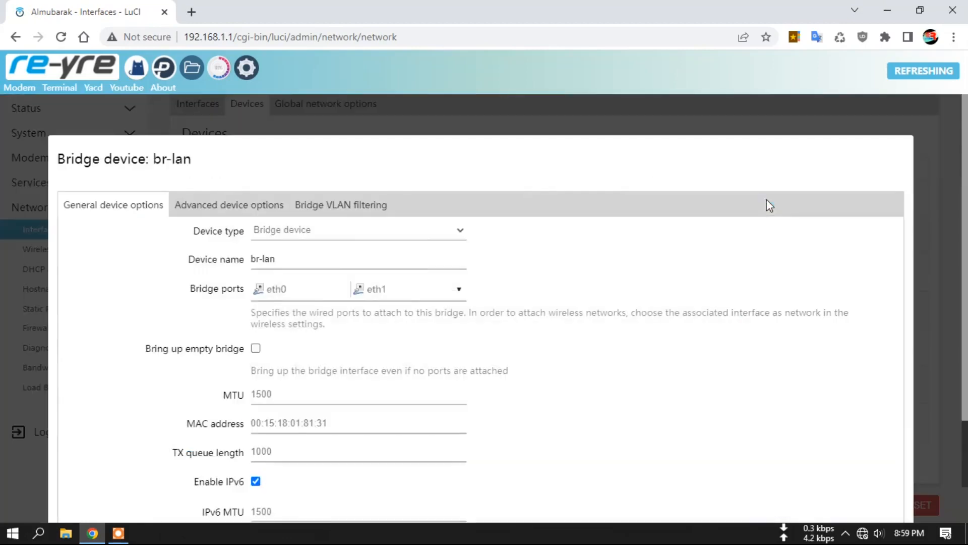
pyautogui.click(286, 292)
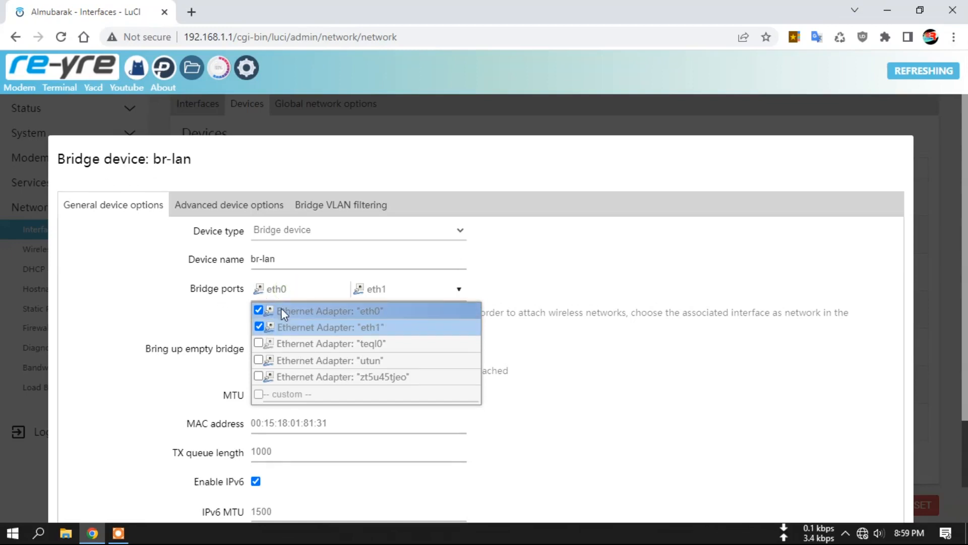
pyautogui.click(258, 310)
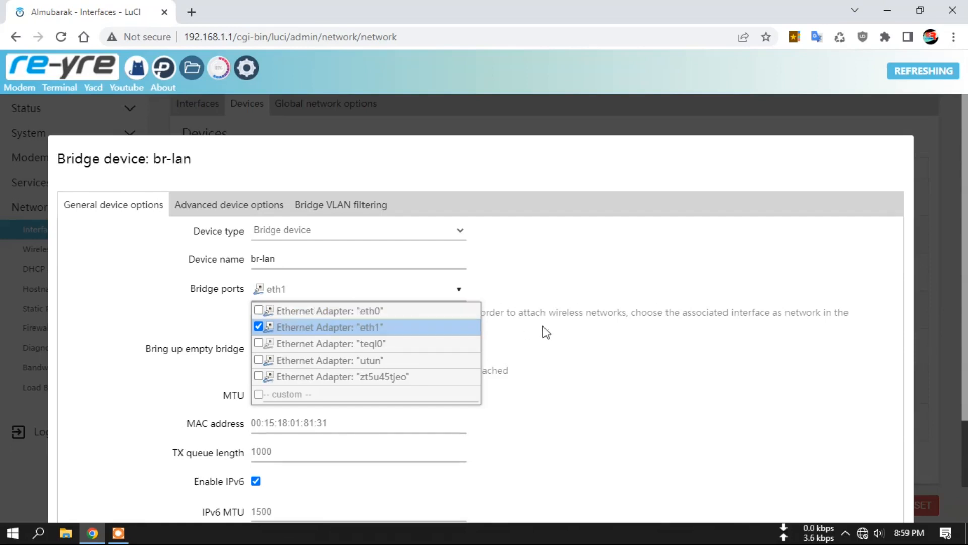
pyautogui.click(557, 326)
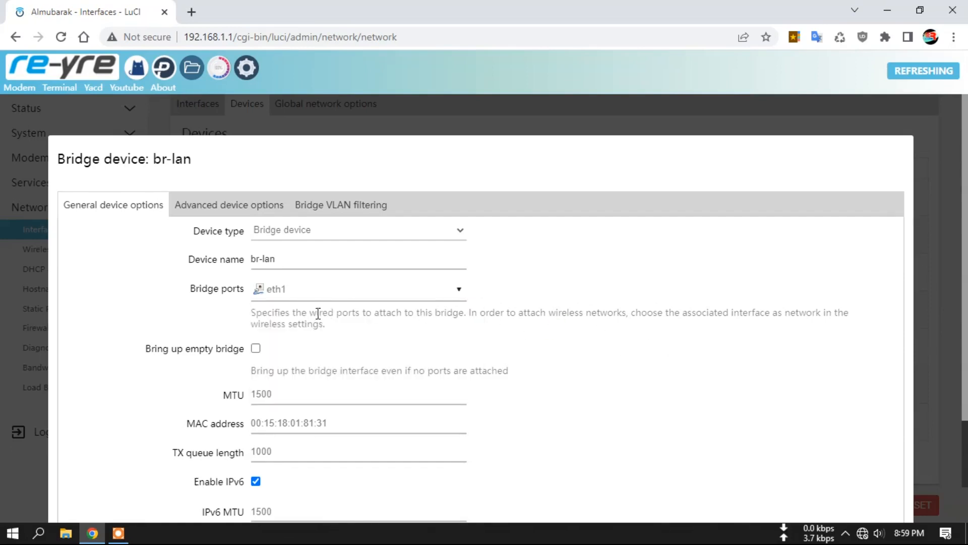
pyautogui.scroll(-3, 812, 352)
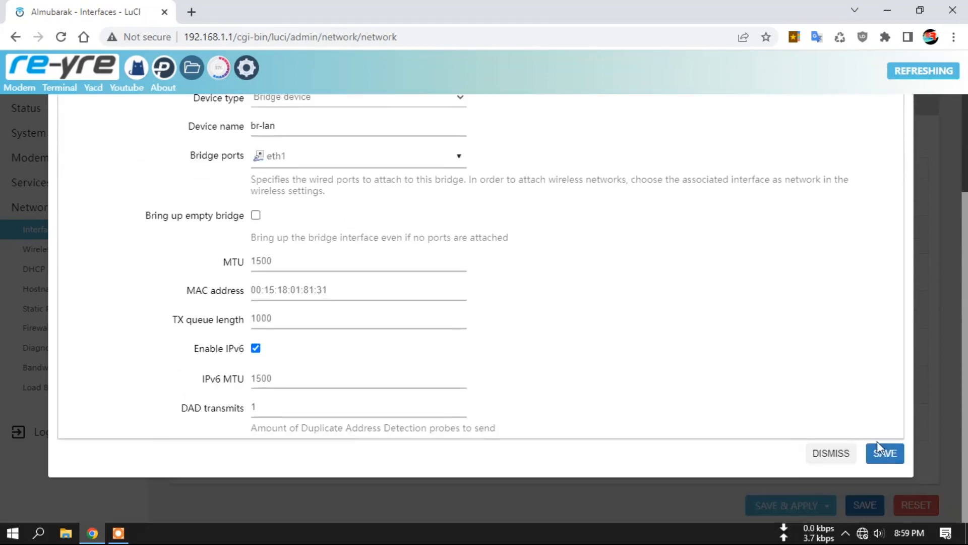
pyautogui.click(882, 451)
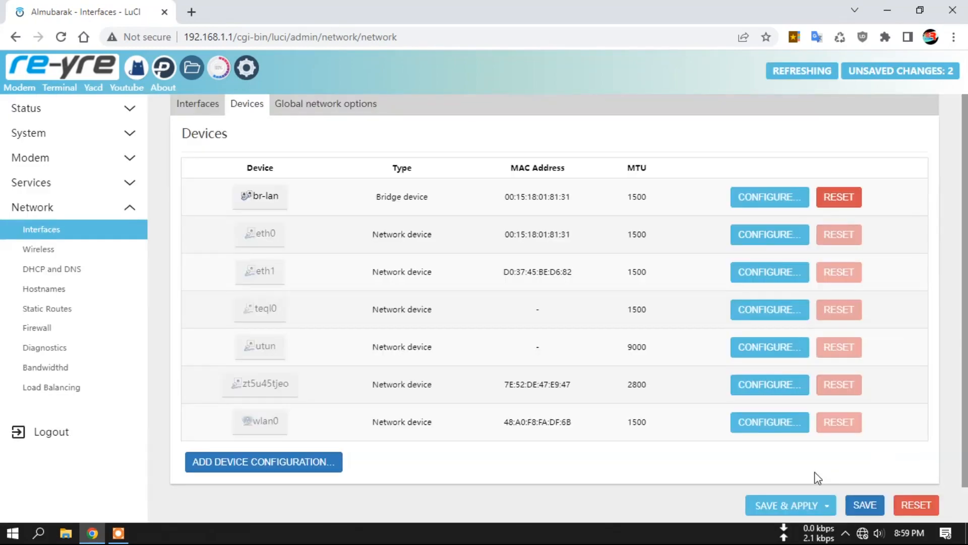
pyautogui.click(793, 502)
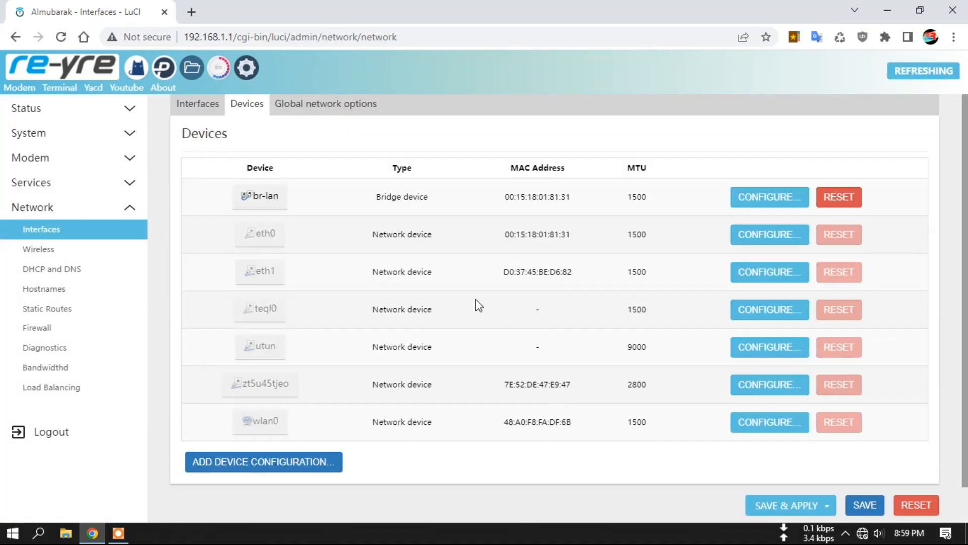
# Create a new network interface named modem with the DHCP client protocol on the eth0 device
pyautogui.click(202, 108)
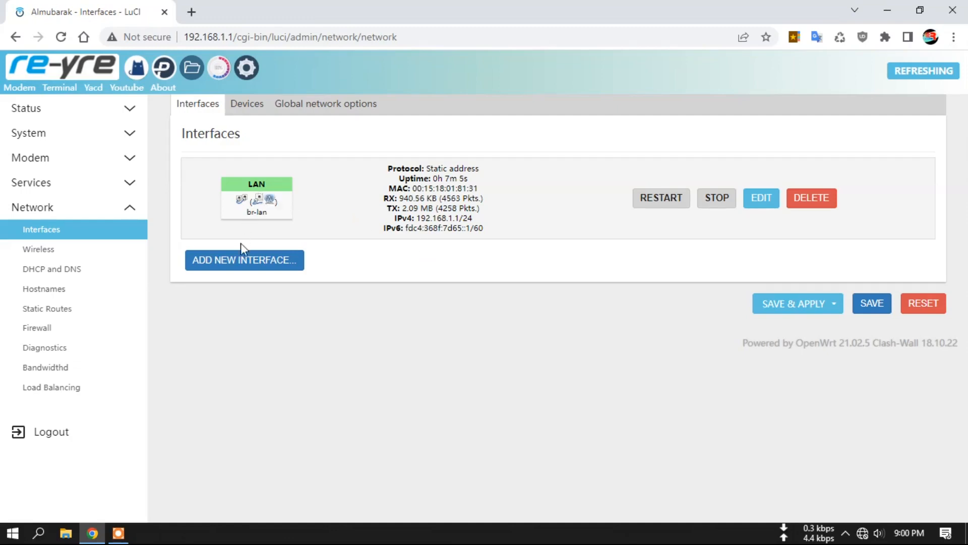
pyautogui.click(245, 268)
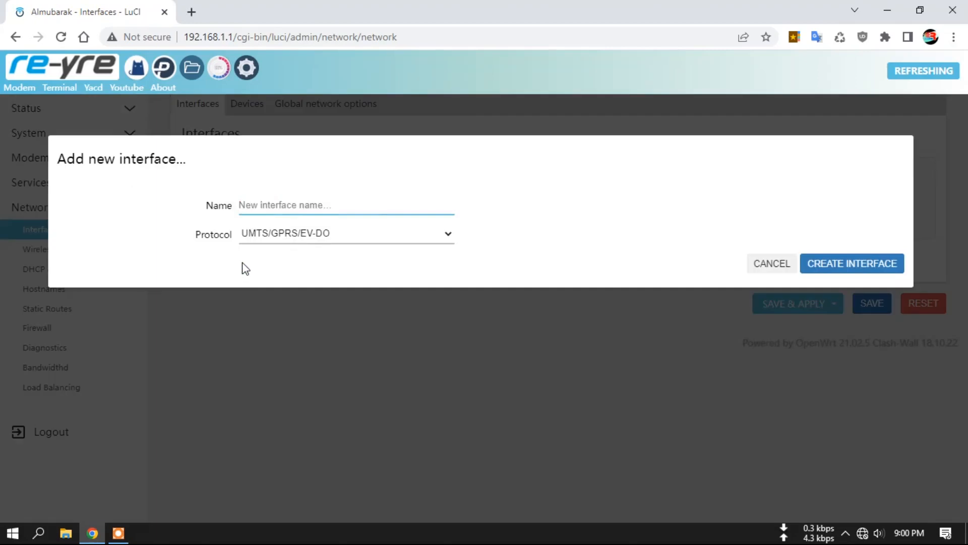
pyautogui.click(273, 203)
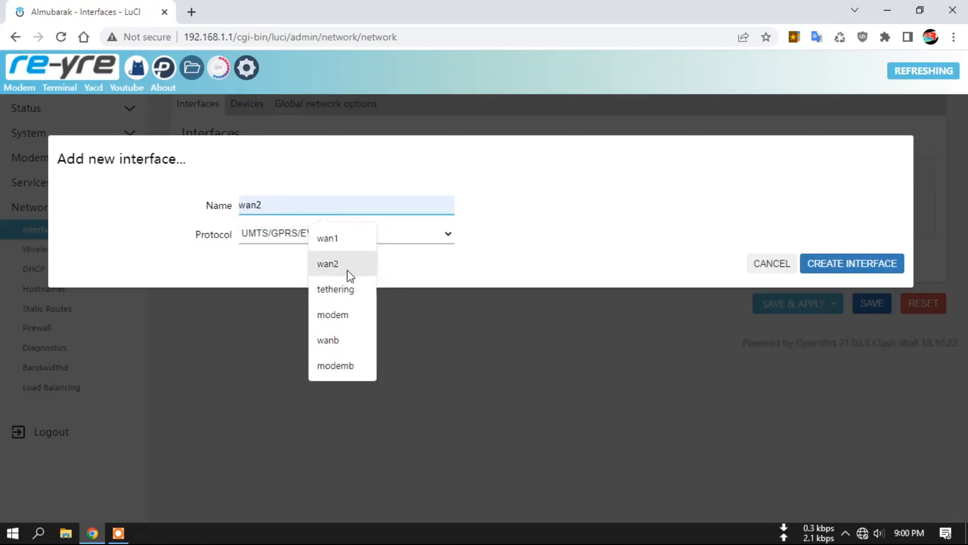
pyautogui.click(338, 314)
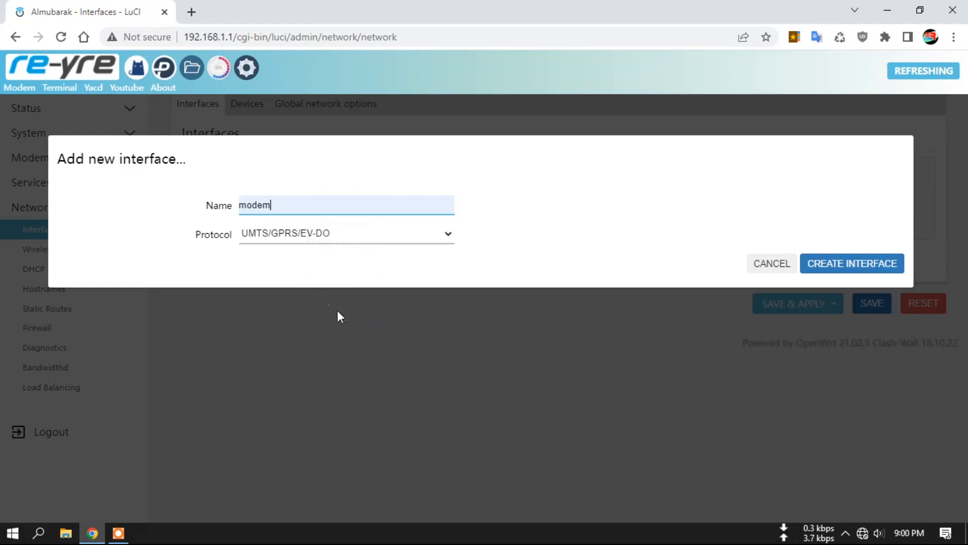
pyautogui.click(283, 238)
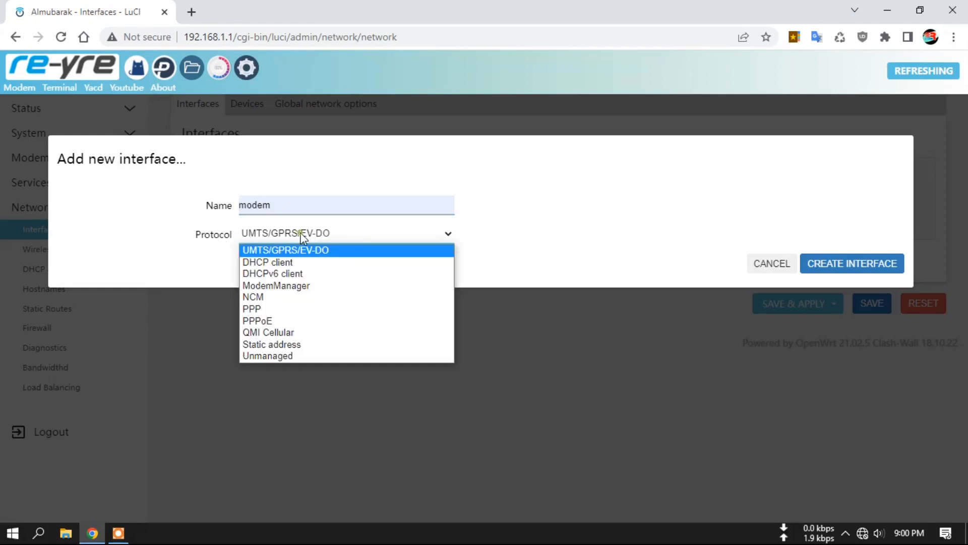
pyautogui.click(286, 263)
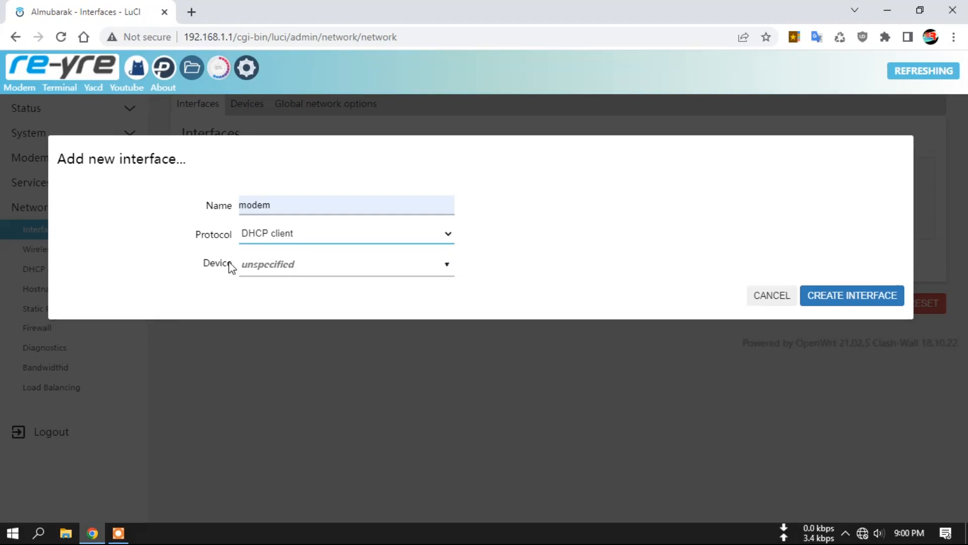
pyautogui.click(274, 266)
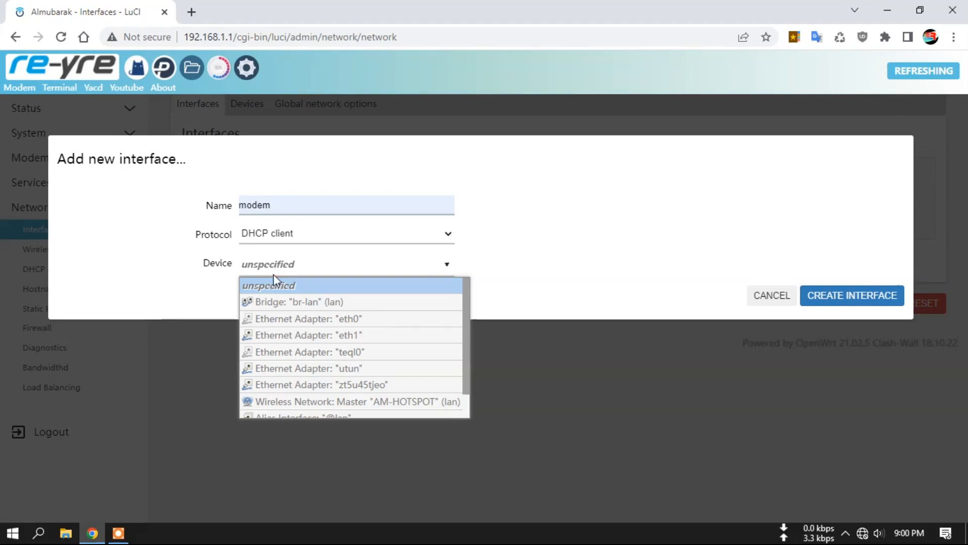
pyautogui.click(273, 319)
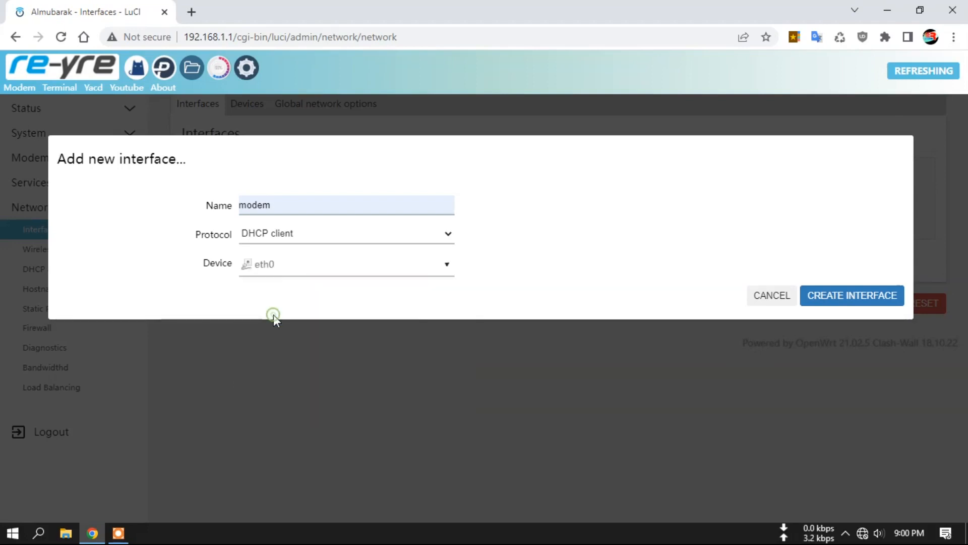
pyautogui.click(859, 298)
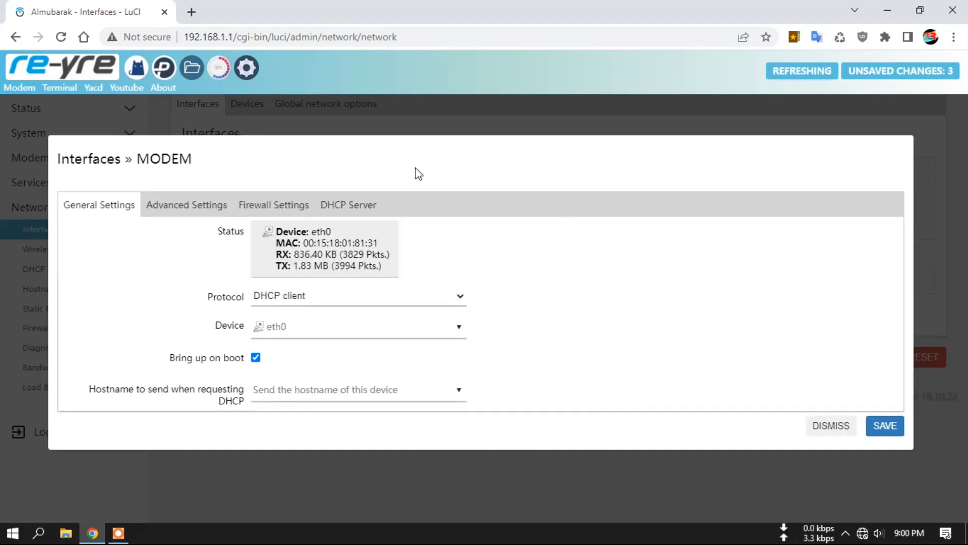
# Assign the modem interface to the wan firewall zone, then save and apply the configuration
pyautogui.click(274, 211)
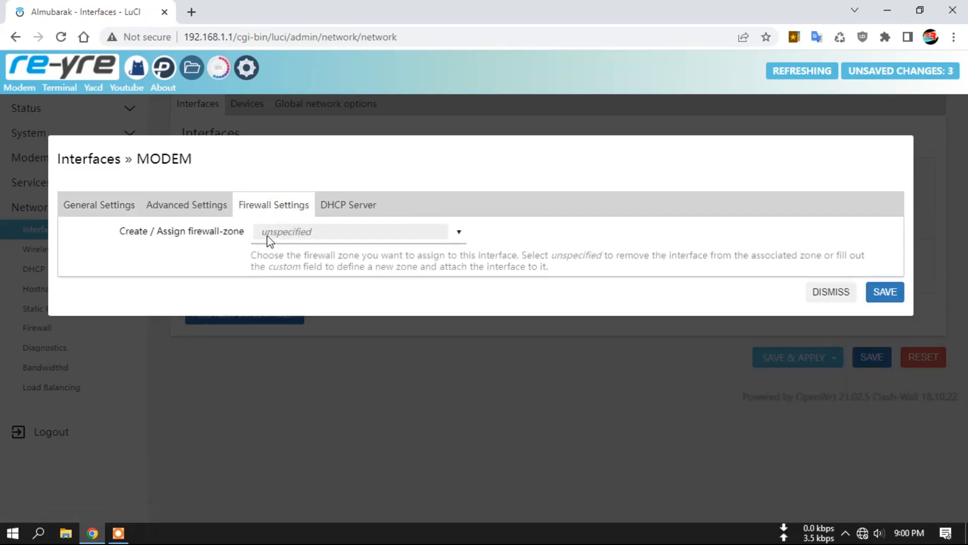
pyautogui.click(286, 235)
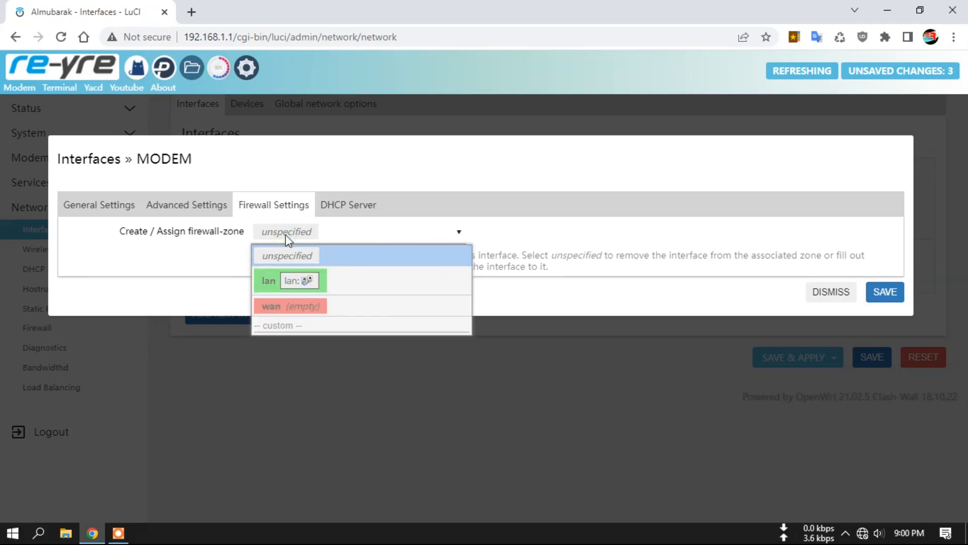
pyautogui.click(268, 309)
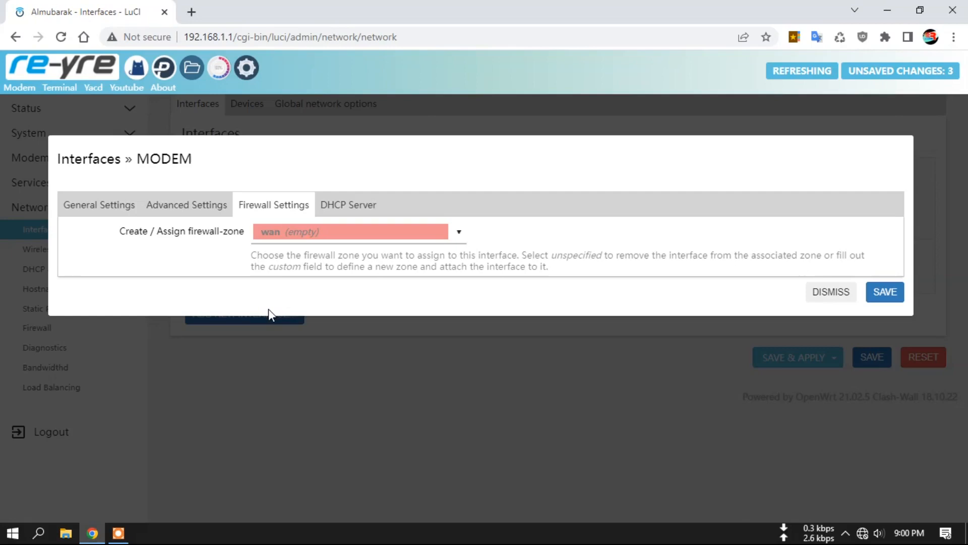
pyautogui.click(886, 294)
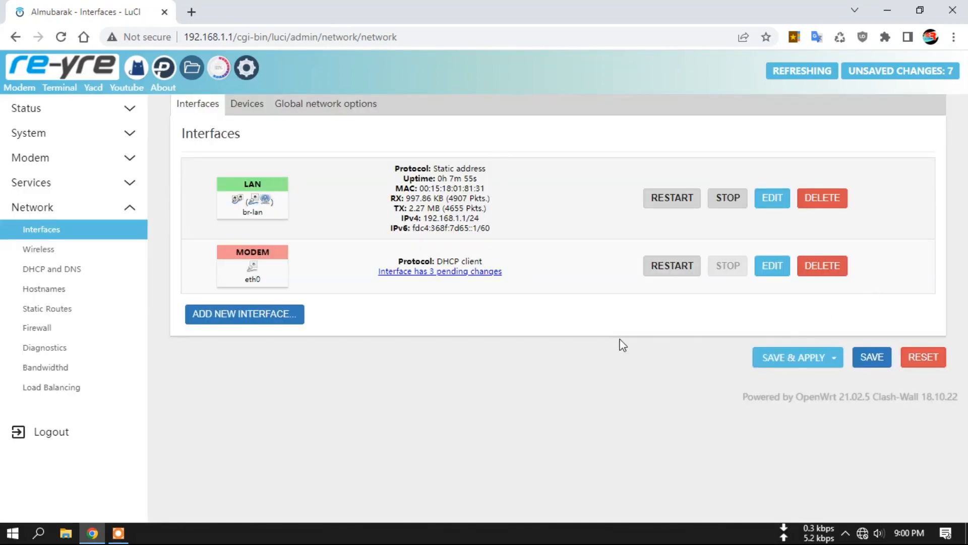
pyautogui.click(790, 359)
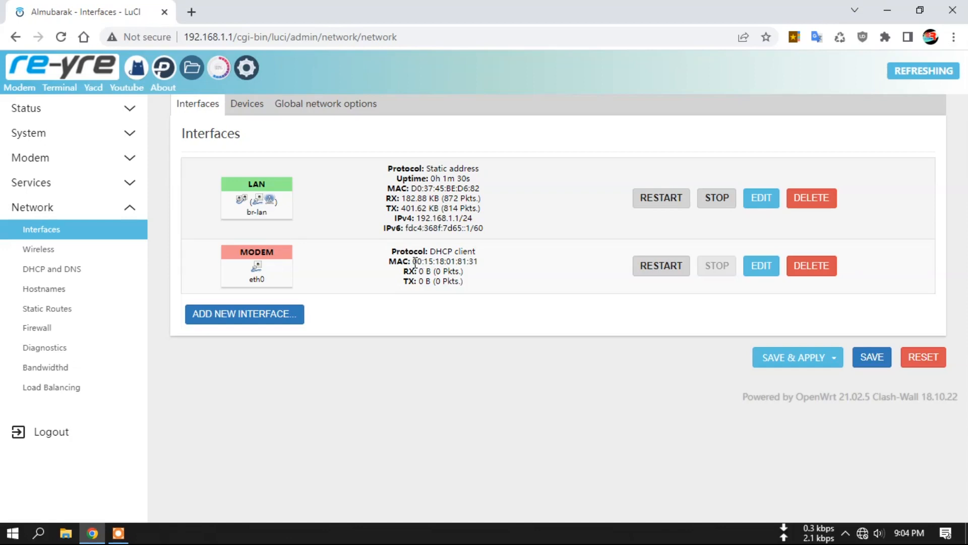
# Check the MODEM interface's MAC address and restart the interface
pyautogui.moveTo(411, 262); pyautogui.dragTo(482, 267)
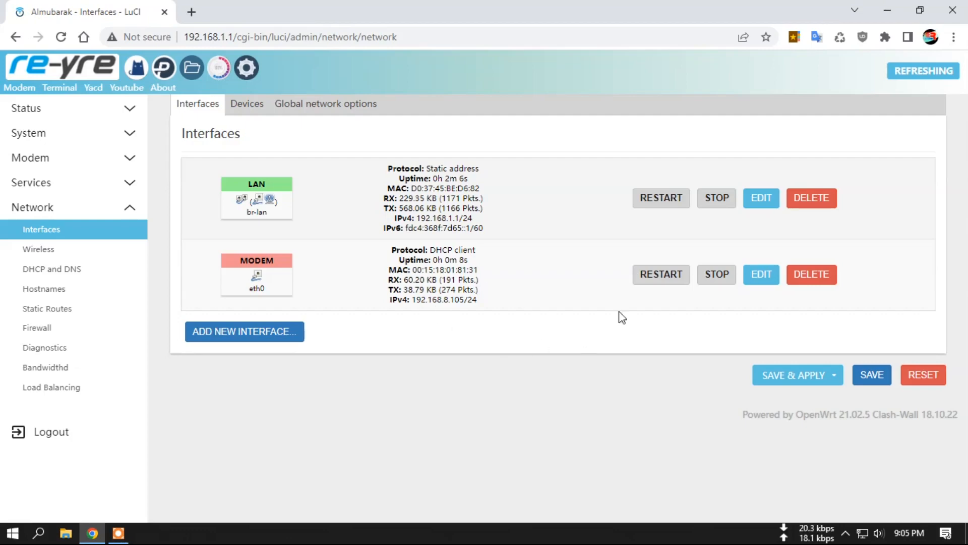
pyautogui.click(656, 274)
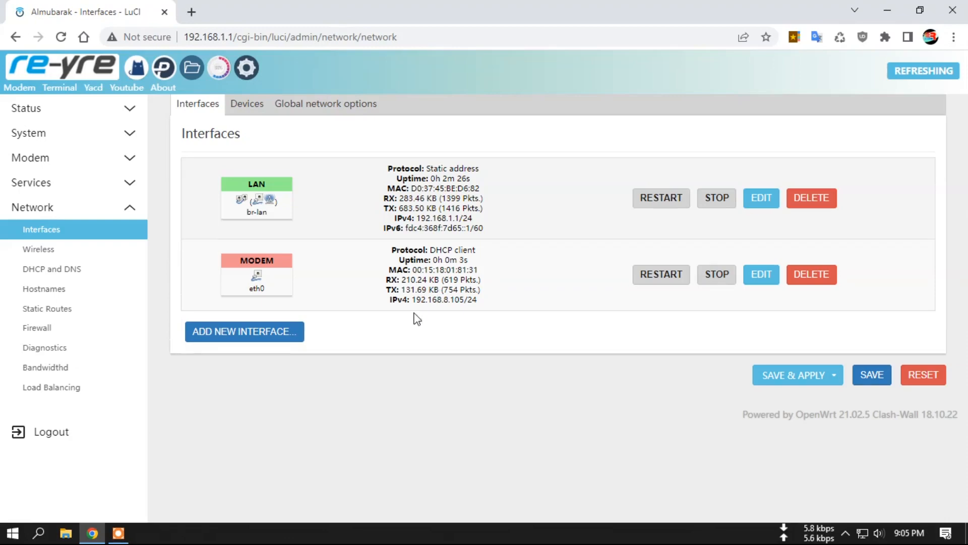
# Restart the OpenClash service and return to the network interfaces overview
pyautogui.click(135, 66)
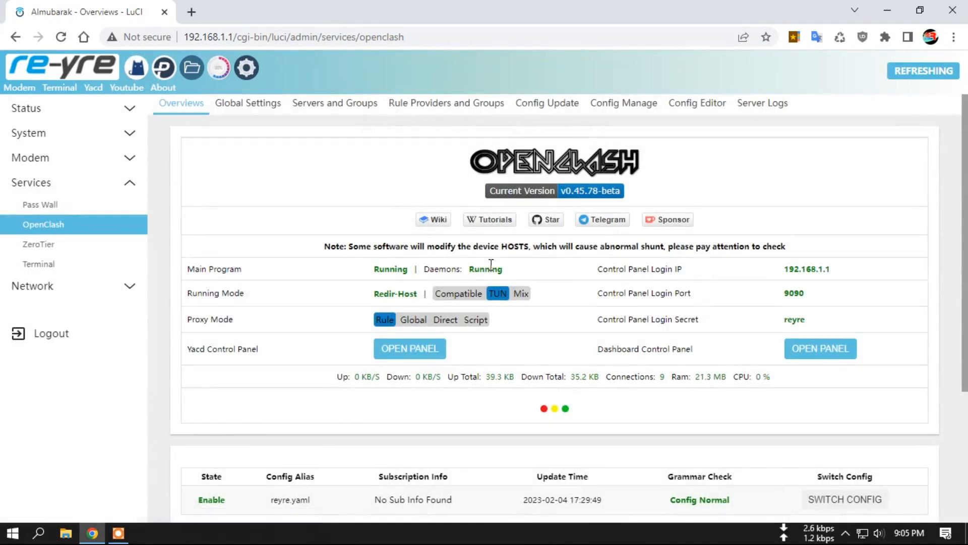
pyautogui.scroll(-1, 361, 388)
pyautogui.scroll(-2, 361, 388)
pyautogui.click(396, 393)
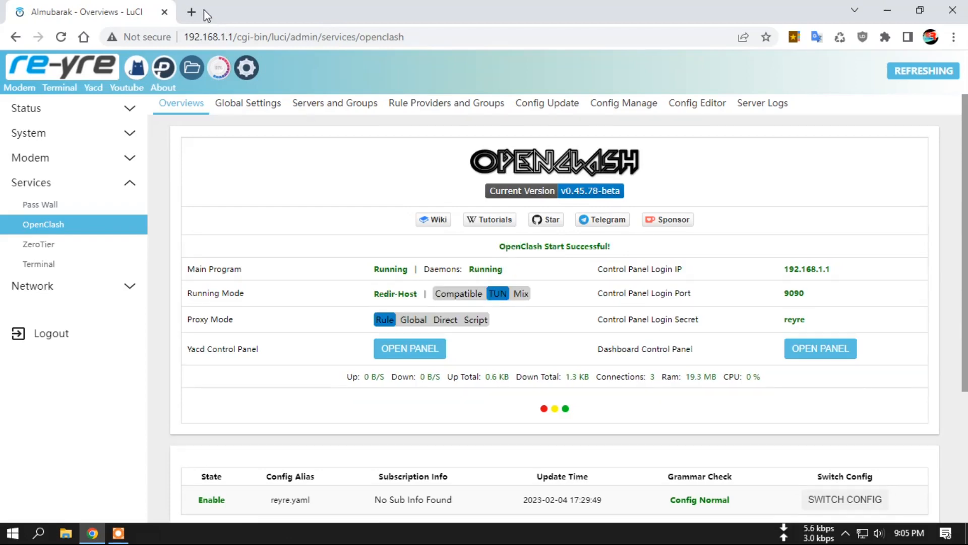
pyautogui.click(246, 66)
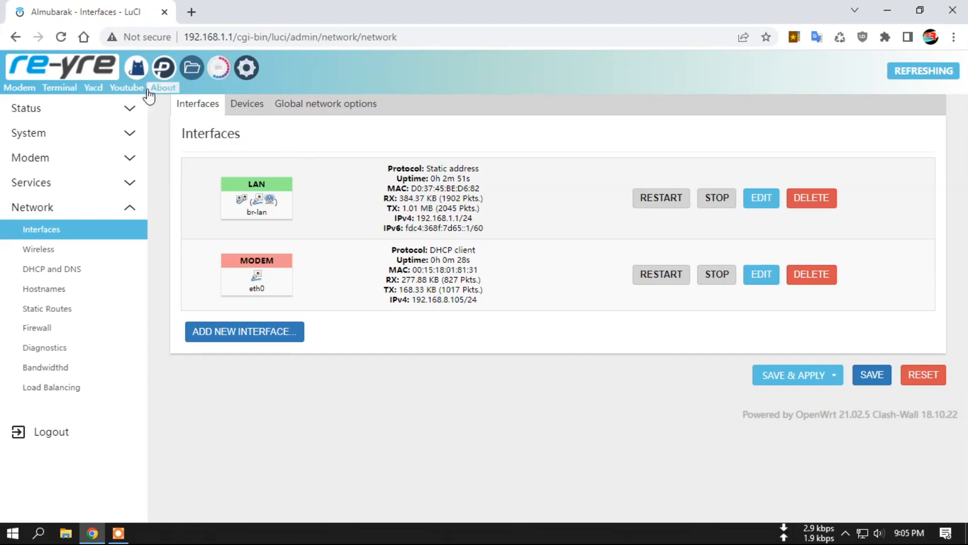
# Run lsusb in the router's terminal to list the attached USB devices, and return to the network interfaces page
pyautogui.click(59, 89)
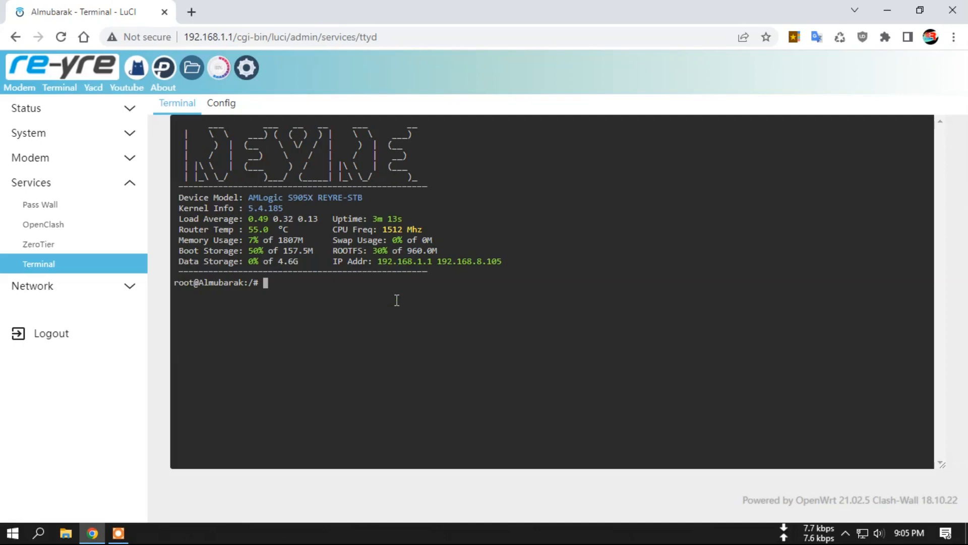
pyautogui.write('l')
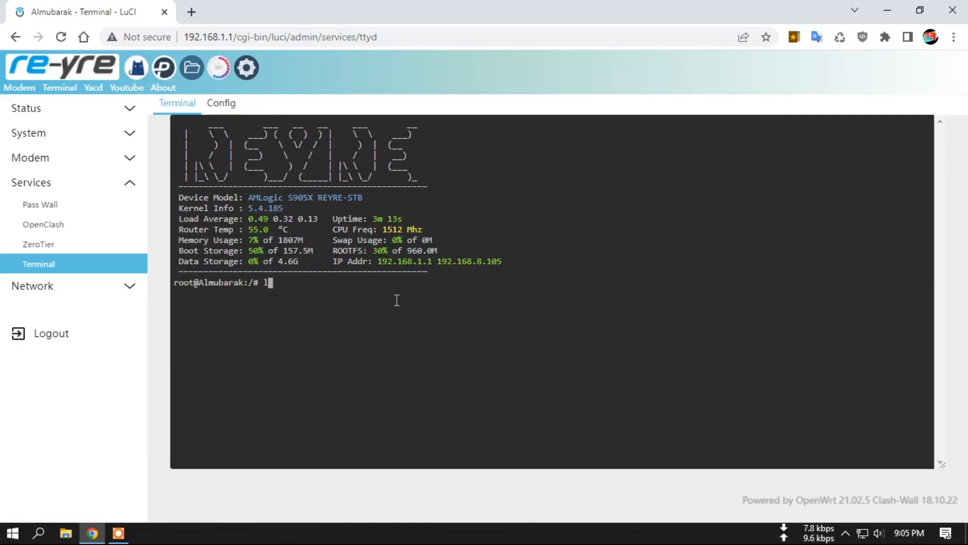
pyautogui.write('susb')
pyautogui.press('Return')
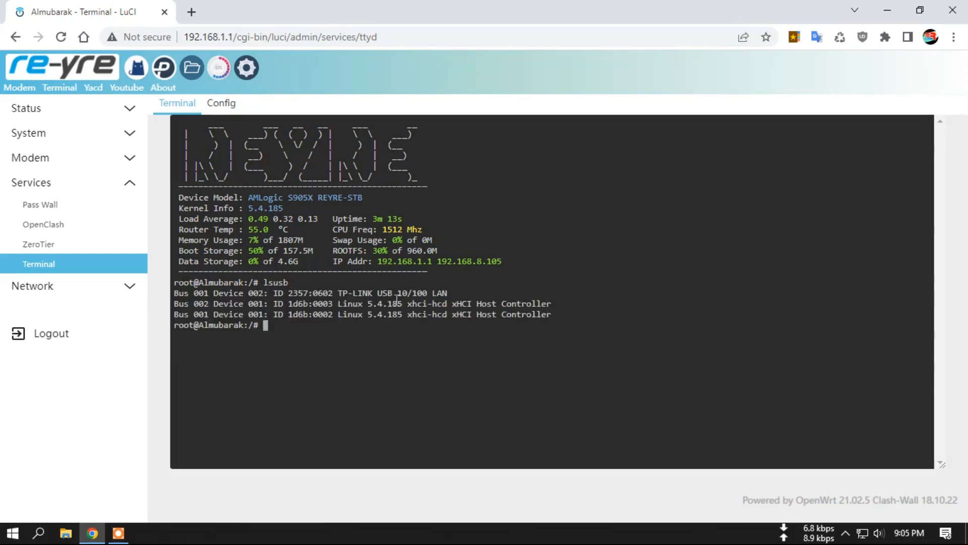
pyautogui.click(246, 66)
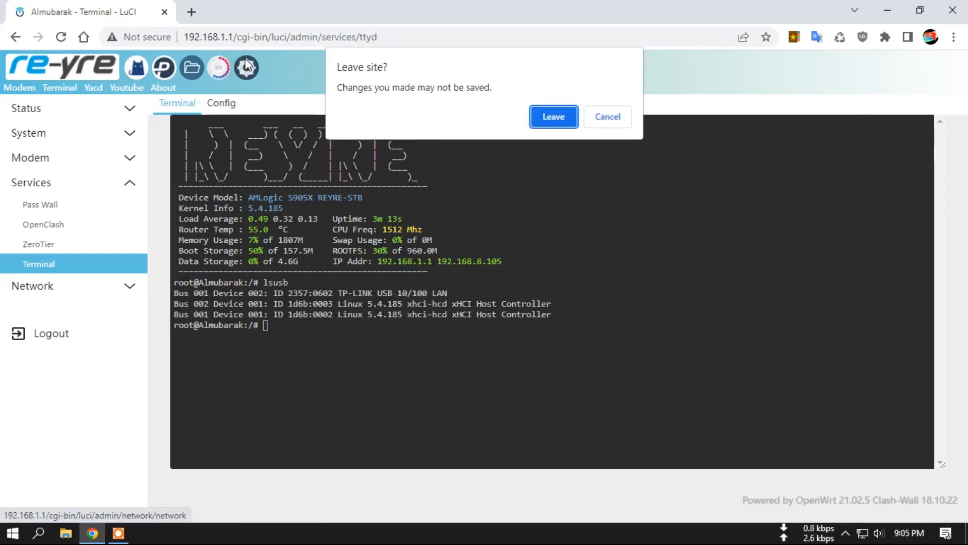
pyautogui.click(538, 118)
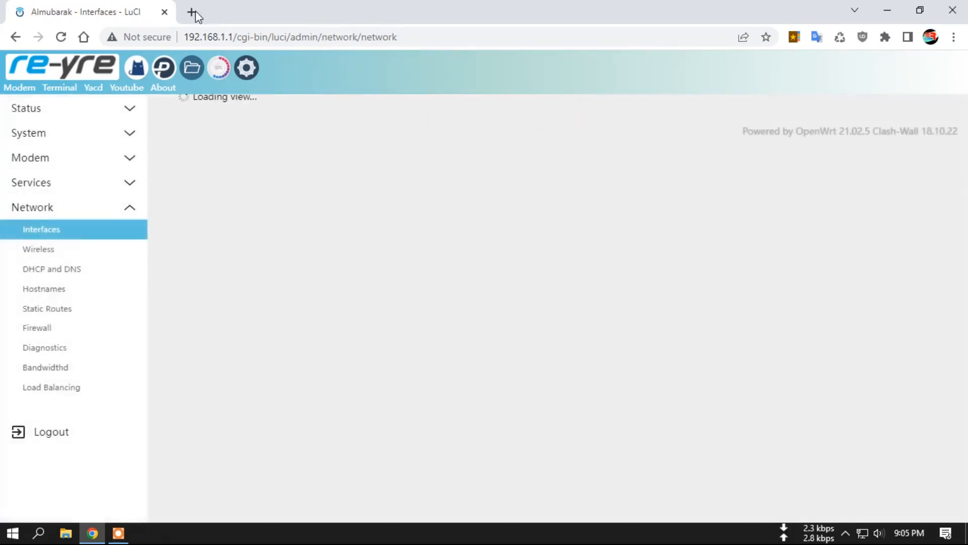
# Check the connection's public IP address on the bookmarked What is My IP site in a new browser tab
pyautogui.click(192, 12)
pyautogui.click(795, 37)
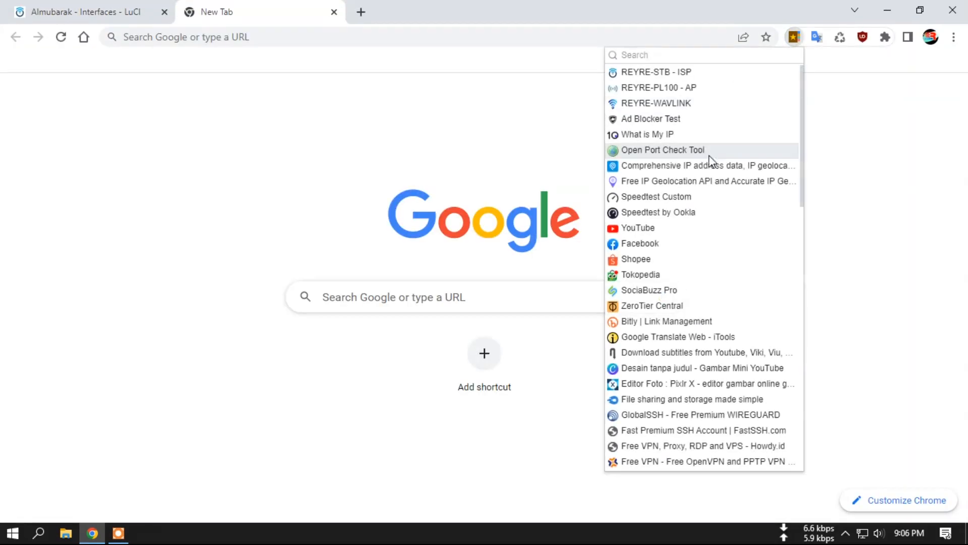
pyautogui.click(696, 134)
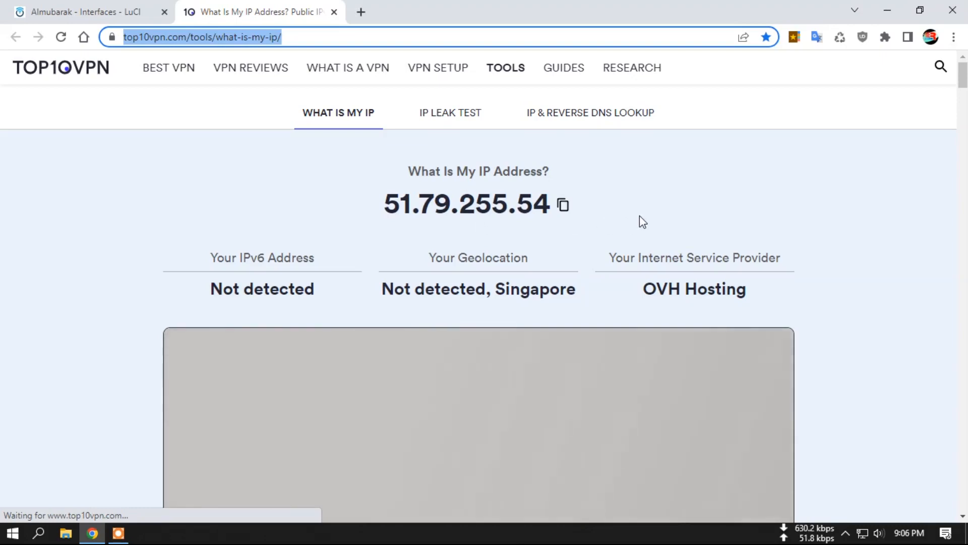
# Return to the router's administration page and open its status overview
pyautogui.click(96, 6)
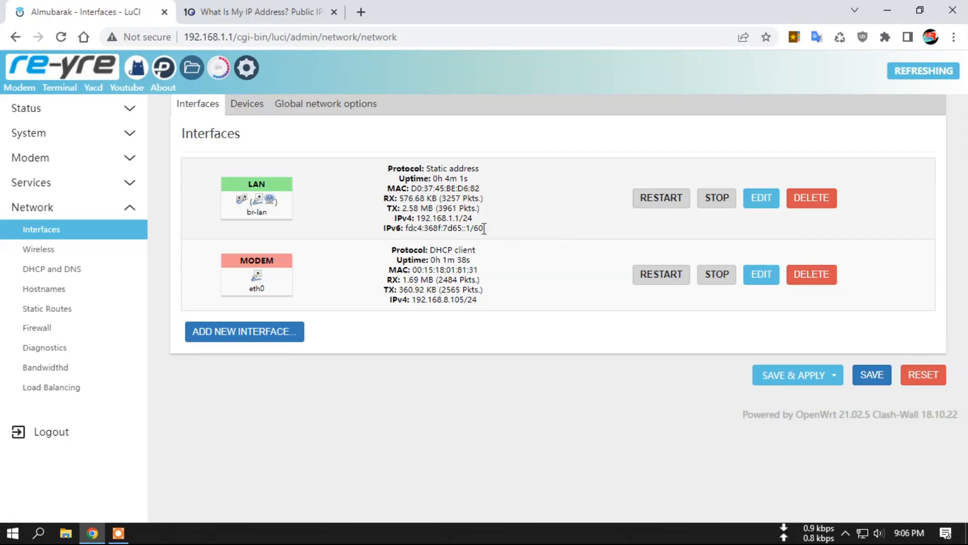
pyautogui.click(69, 79)
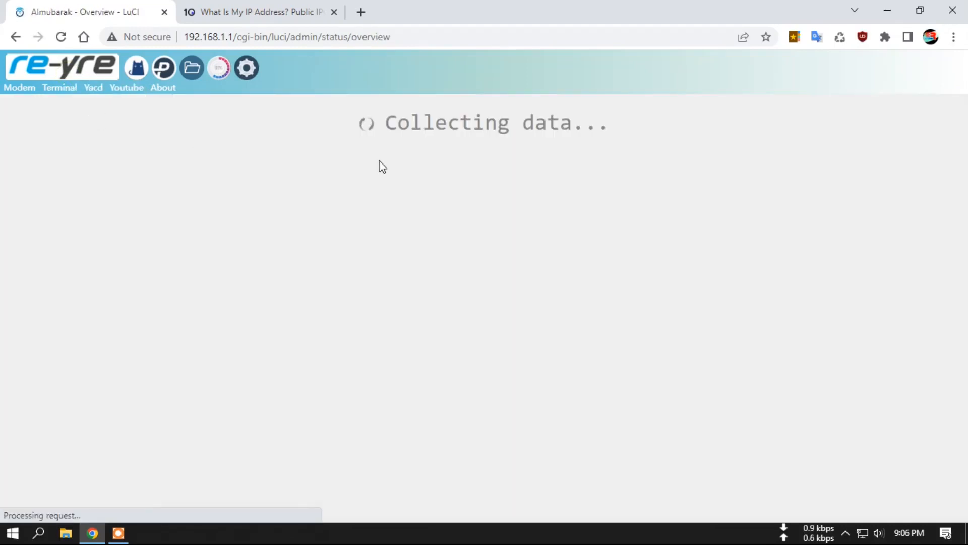